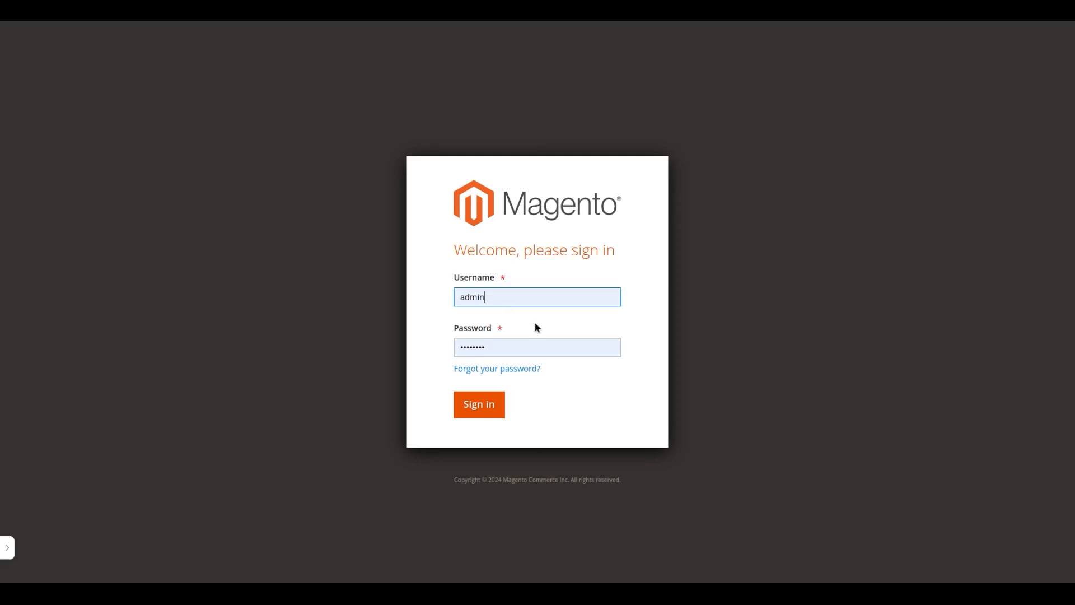
# Step: Sign in to the store admin with the prefilled credentials and open the product attributes list
pyautogui.click(487, 406)
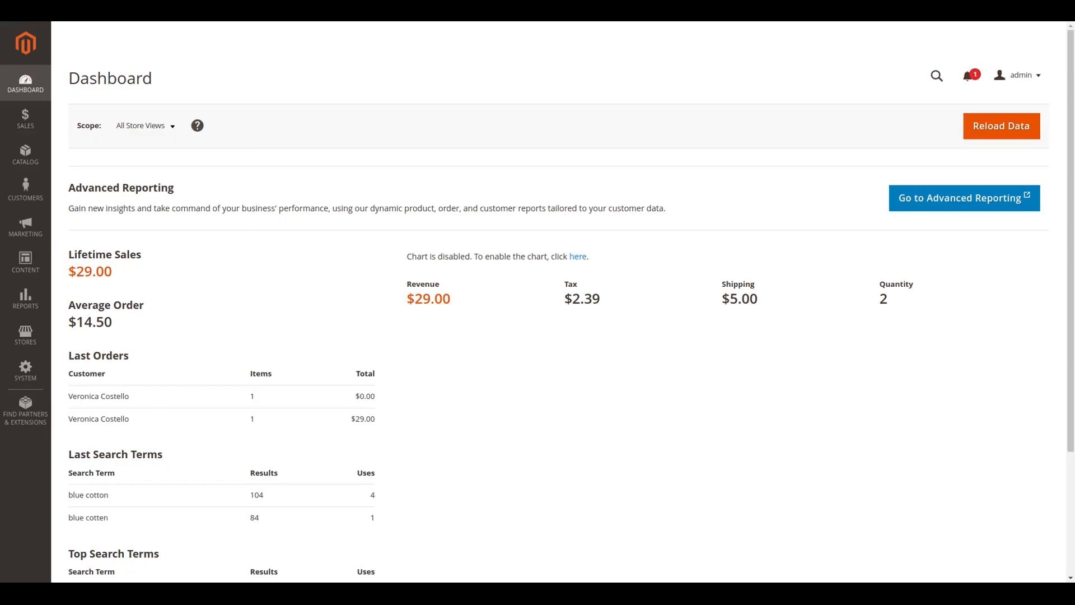
pyautogui.click(37, 351)
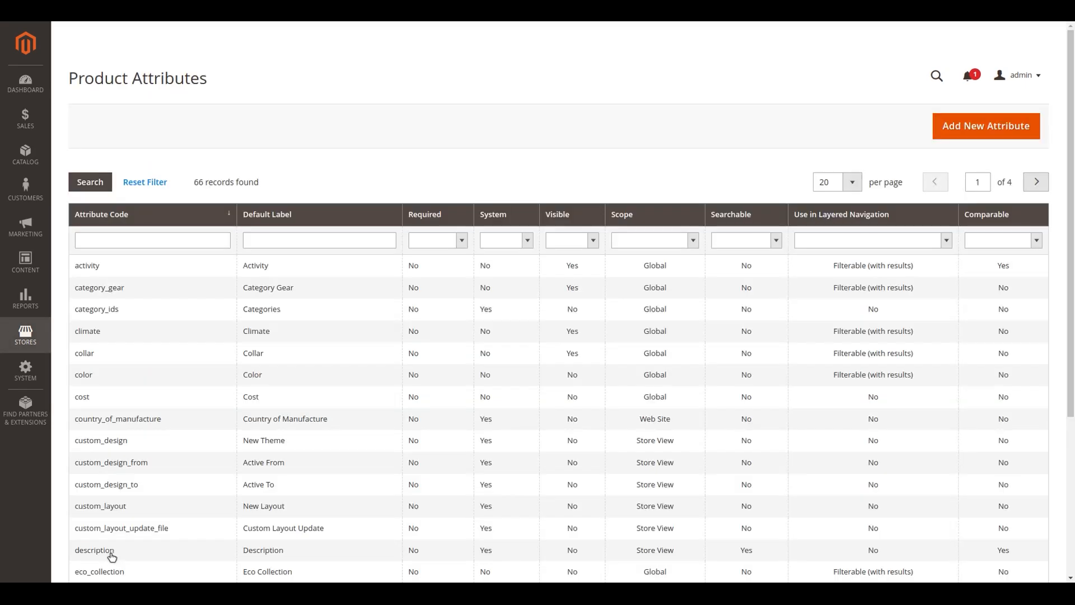
pyautogui.click(112, 555)
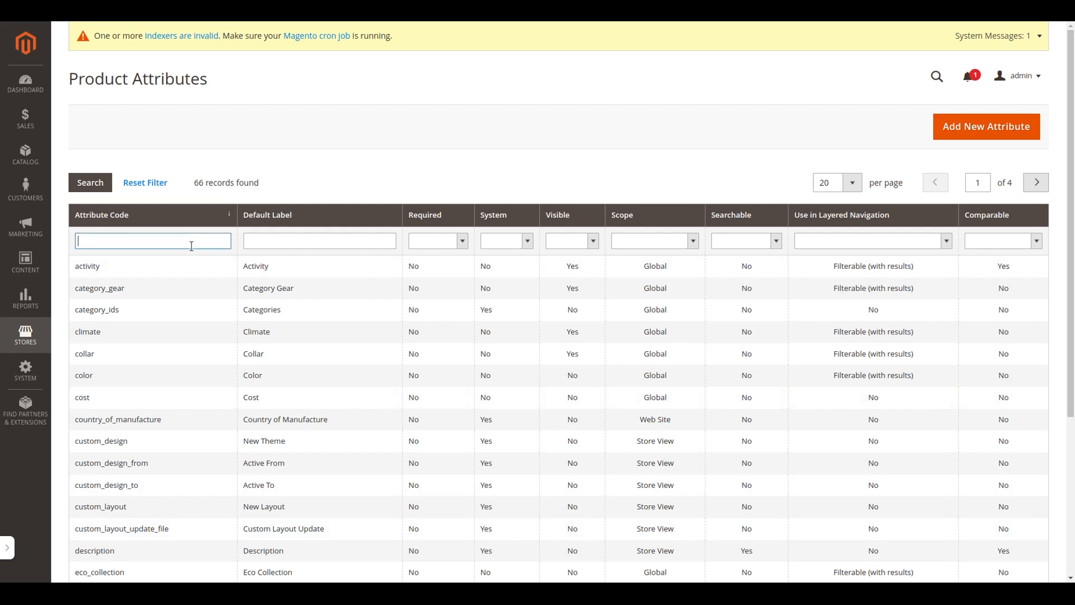
# Step: Filter the product attributes by the attribute code "color" and open the color attribute
pyautogui.write('color')
pyautogui.press('Return')
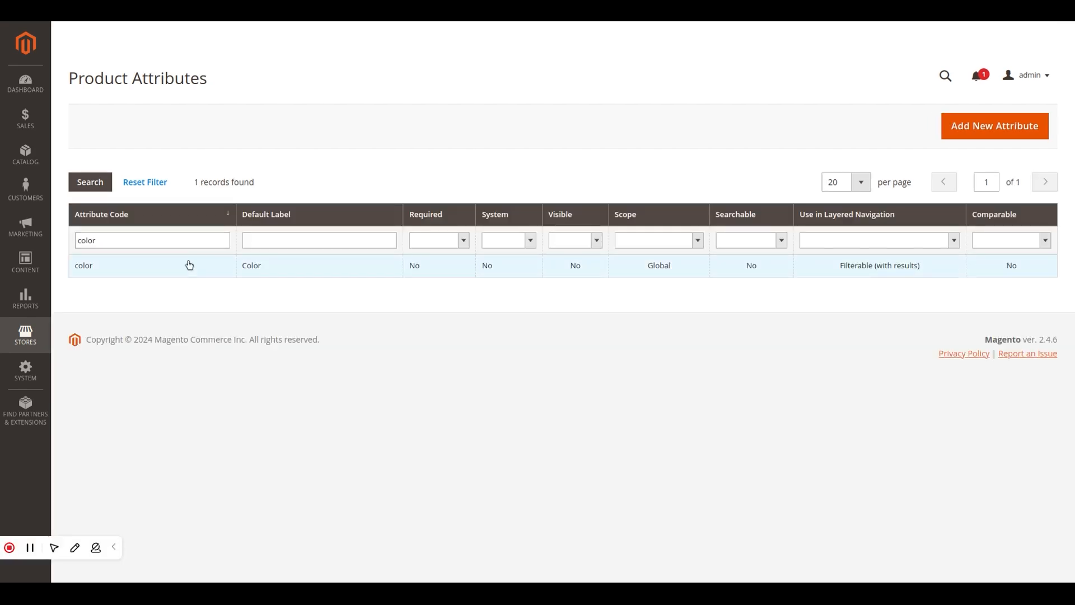
pyautogui.click(134, 266)
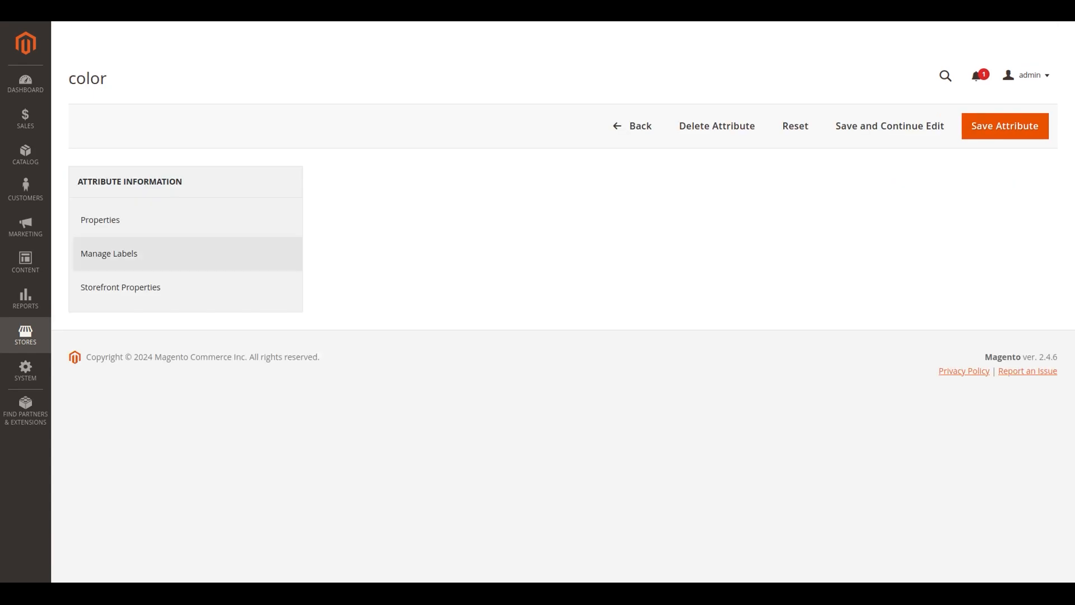
# Step: Keep the color attribute as Filterable (with results), set Use in Search Results Layered Navigation to Yes, and save the attribute
pyautogui.click(187, 289)
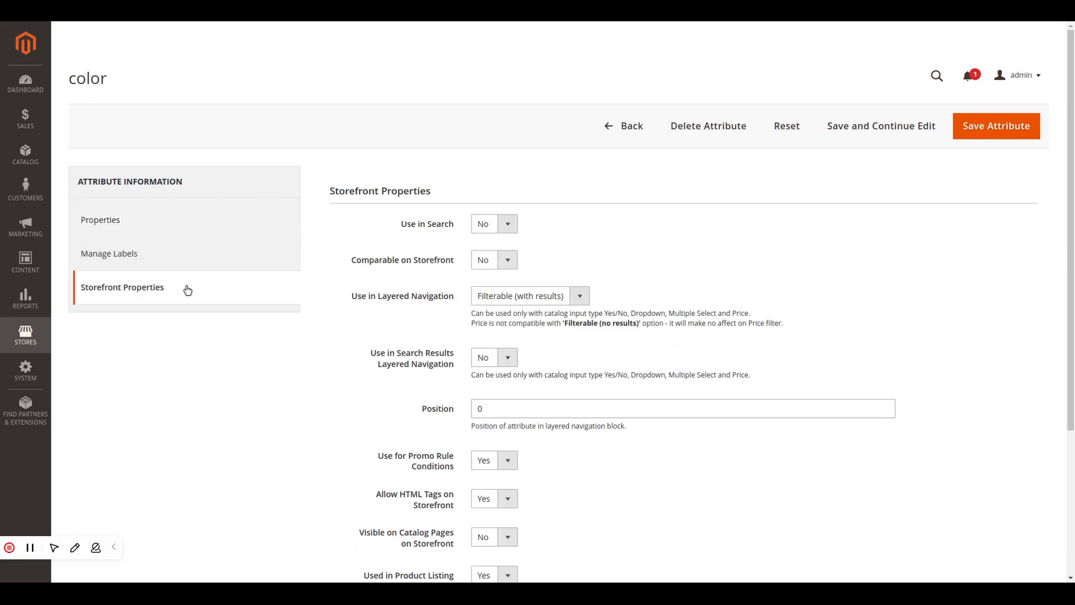
pyautogui.click(581, 296)
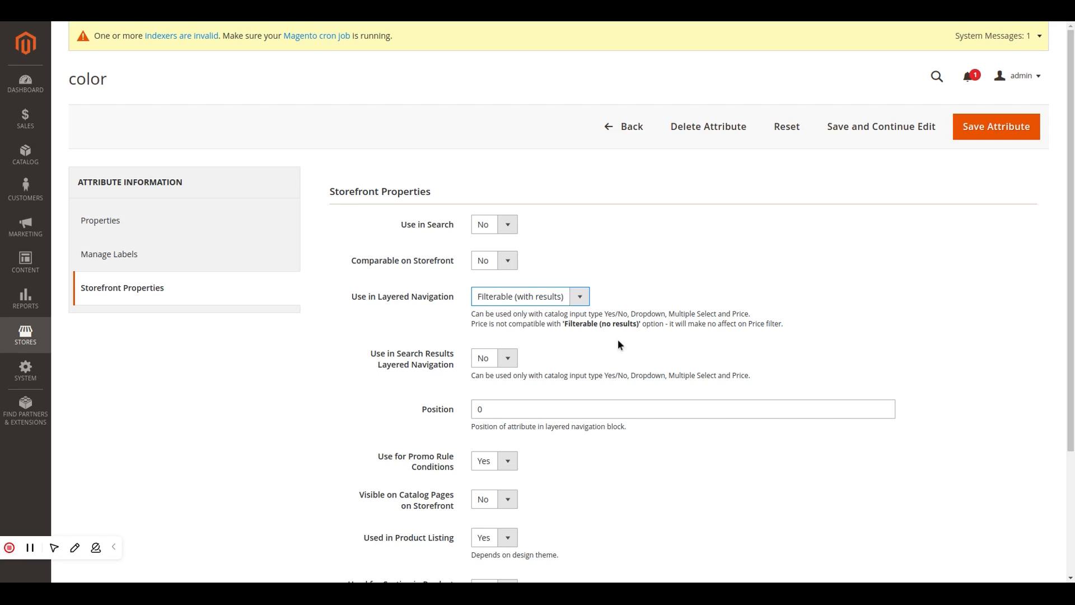
pyautogui.click(512, 368)
pyautogui.click(504, 378)
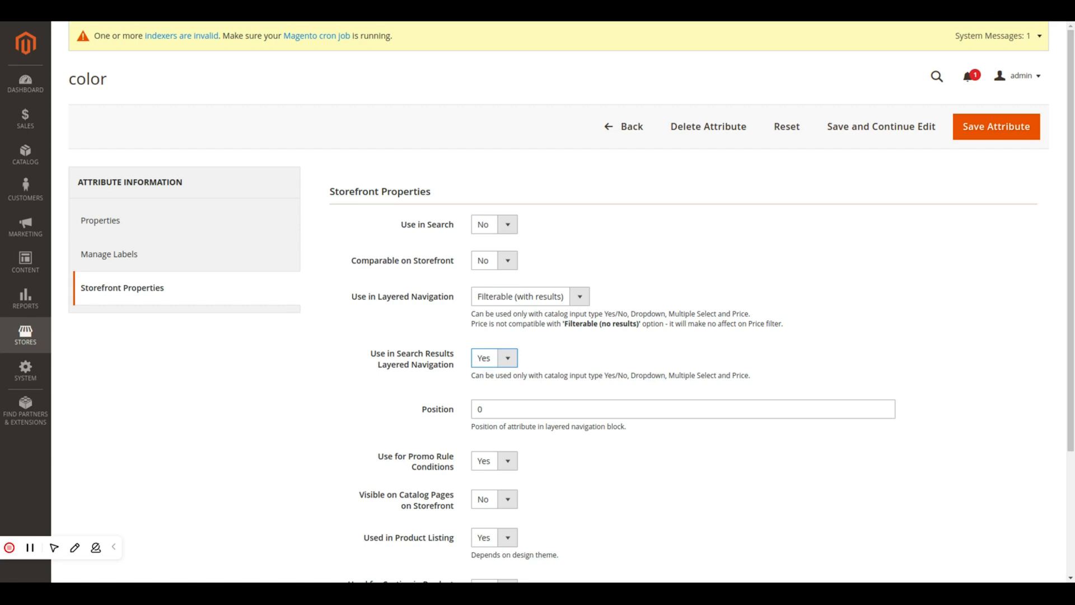
pyautogui.click(933, 287)
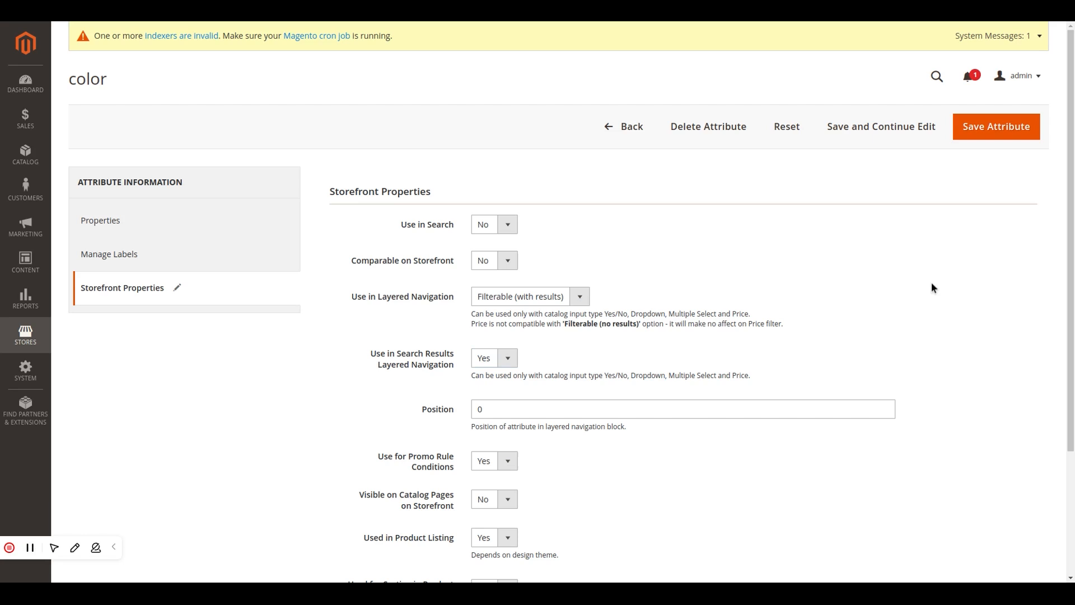
pyautogui.click(998, 138)
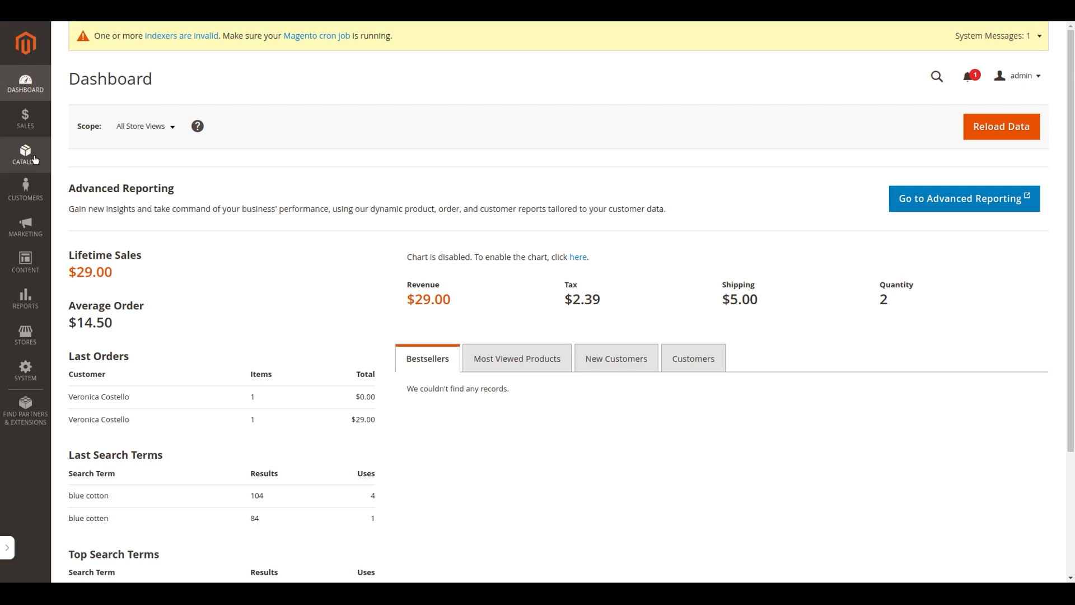
# Step: Set Anchor to Yes in the display settings of the Women catalog category and save the category
pyautogui.click(35, 160)
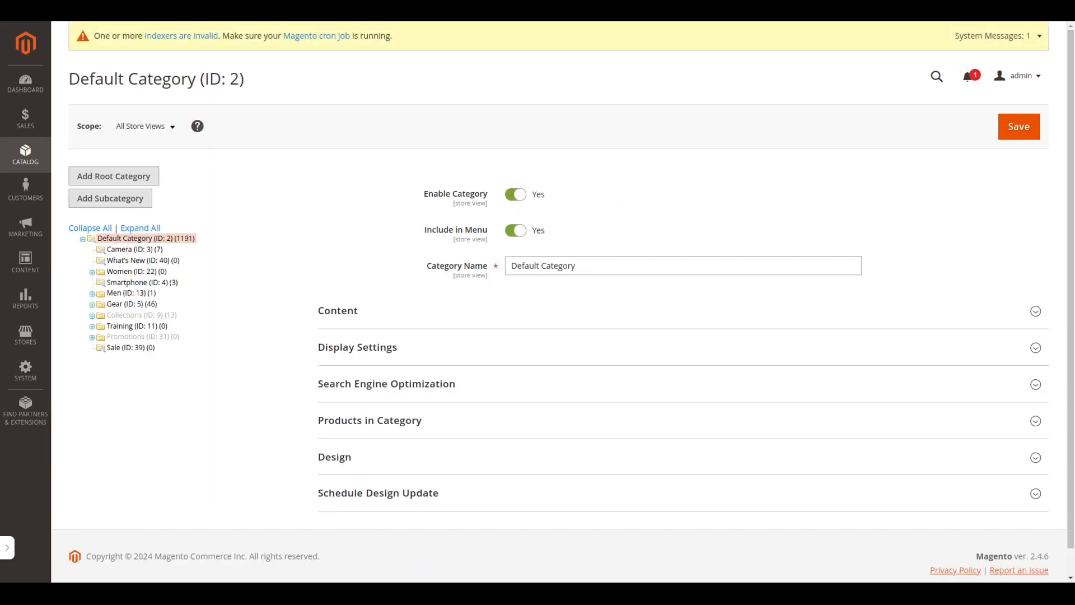
pyautogui.click(5, 552)
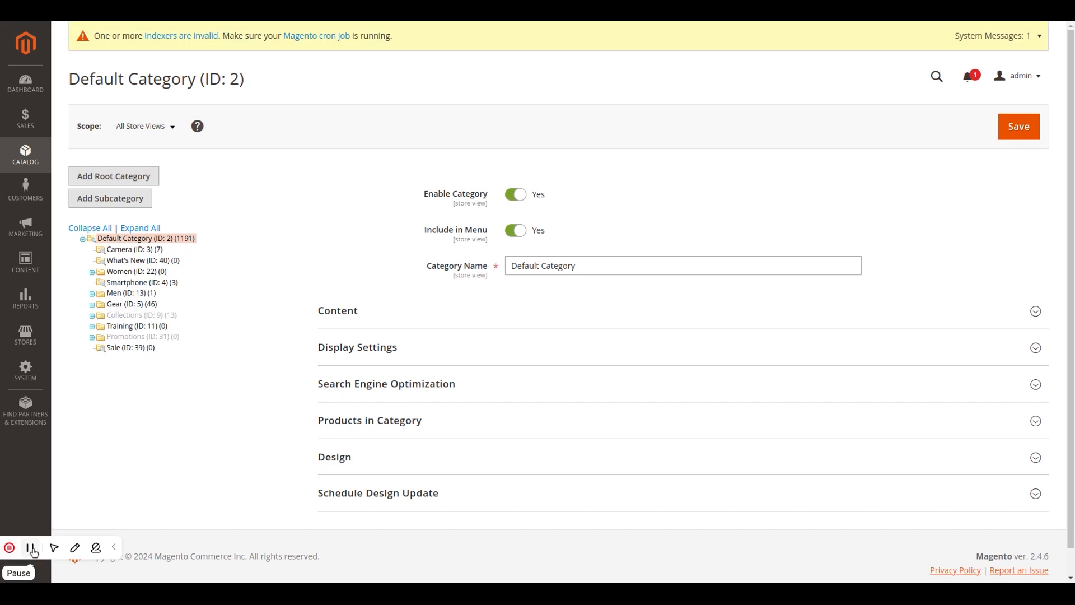
pyautogui.click(117, 274)
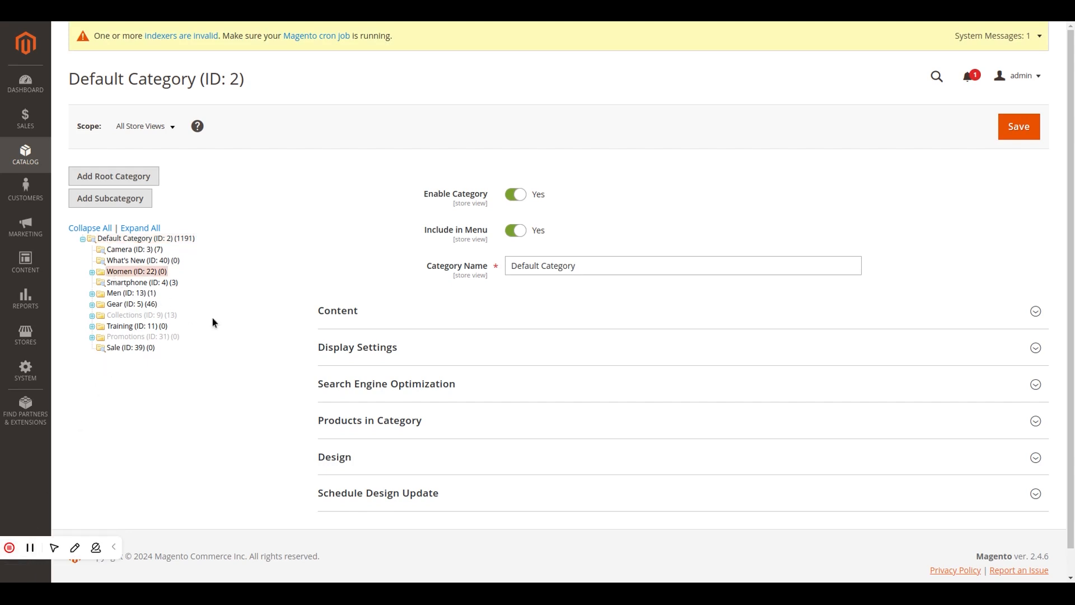
pyautogui.click(379, 348)
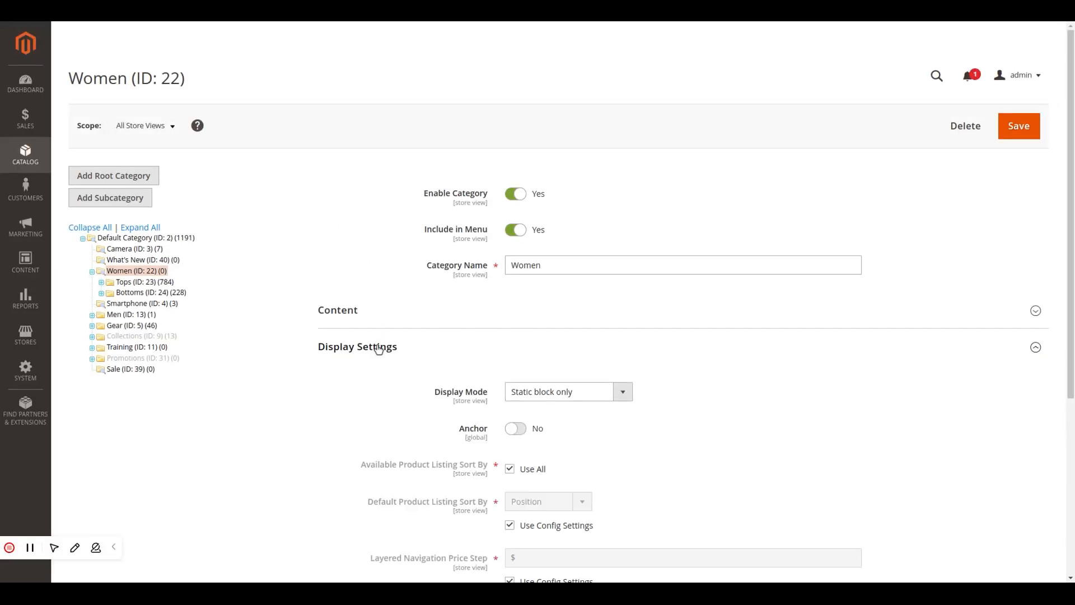
pyautogui.click(518, 432)
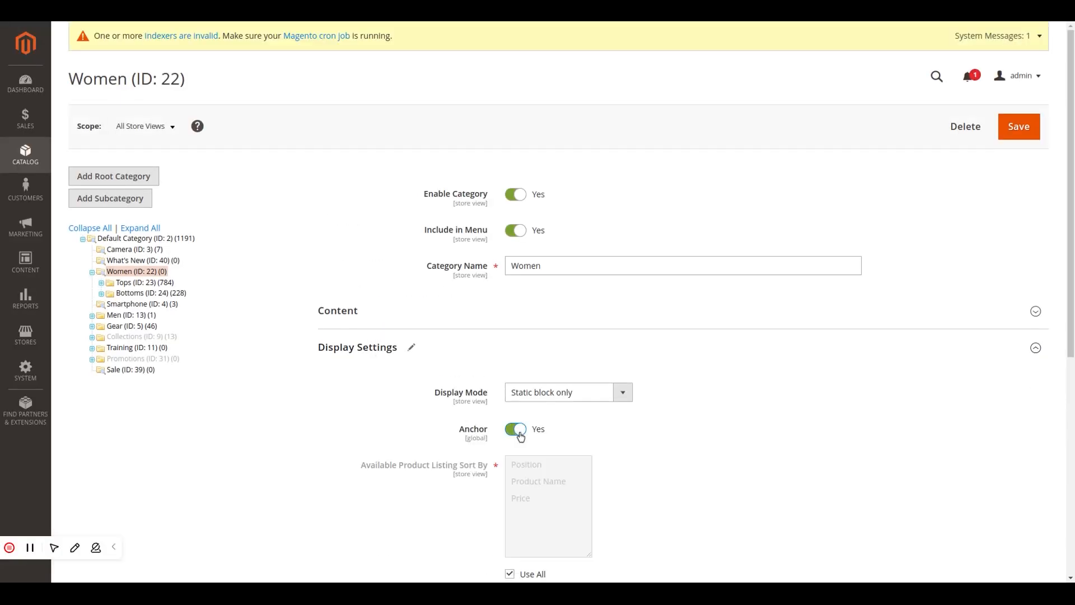
pyautogui.click(1002, 134)
# Step: Reopen the Women category's display settings and review the saved options
pyautogui.scroll(-1, 913, 305)
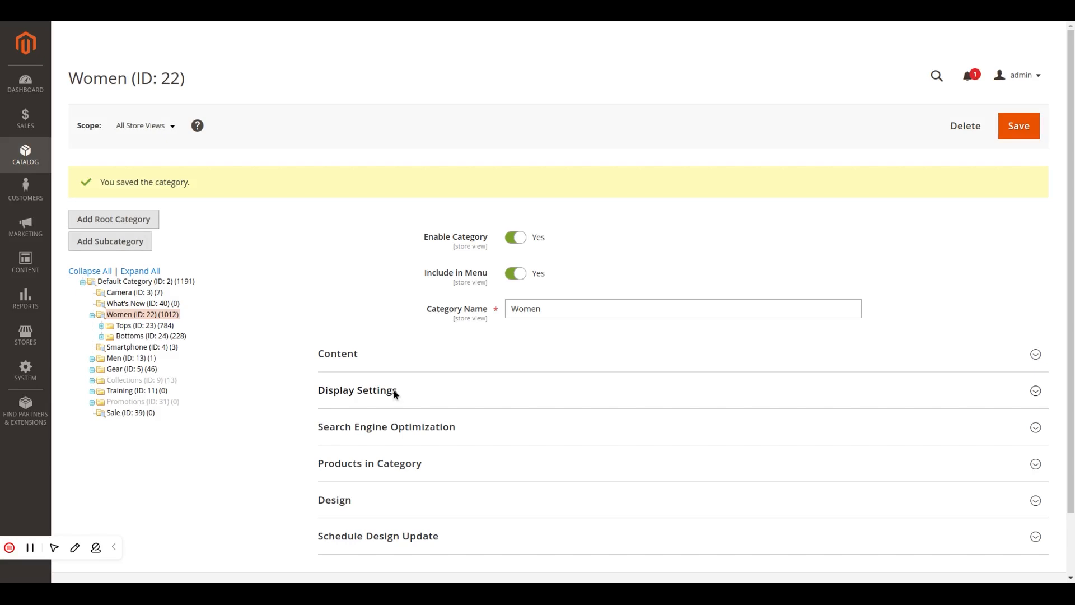
pyautogui.click(394, 390)
pyautogui.scroll(-1, 394, 390)
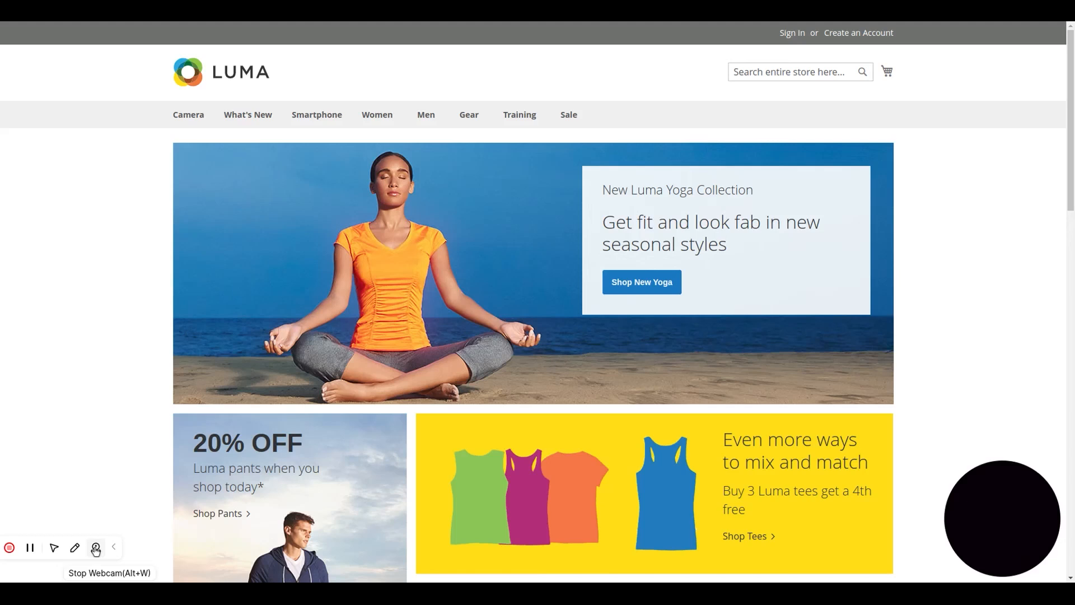
# Step: Switch to the Luma storefront, open the women's Hoodies & Sweatshirts category, and filter it by the color green
pyautogui.click(96, 548)
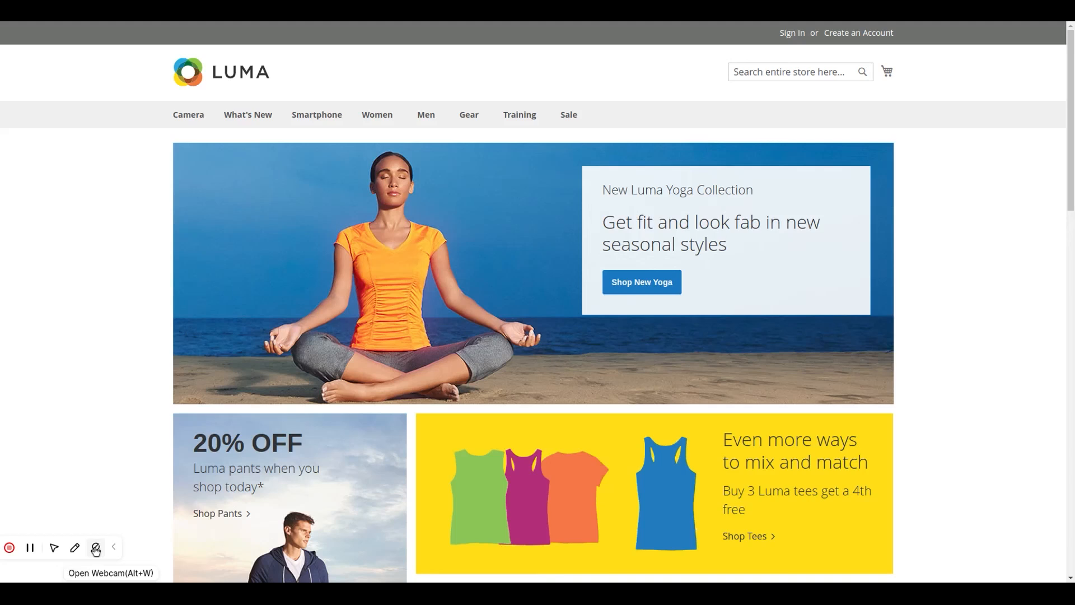
pyautogui.click(112, 547)
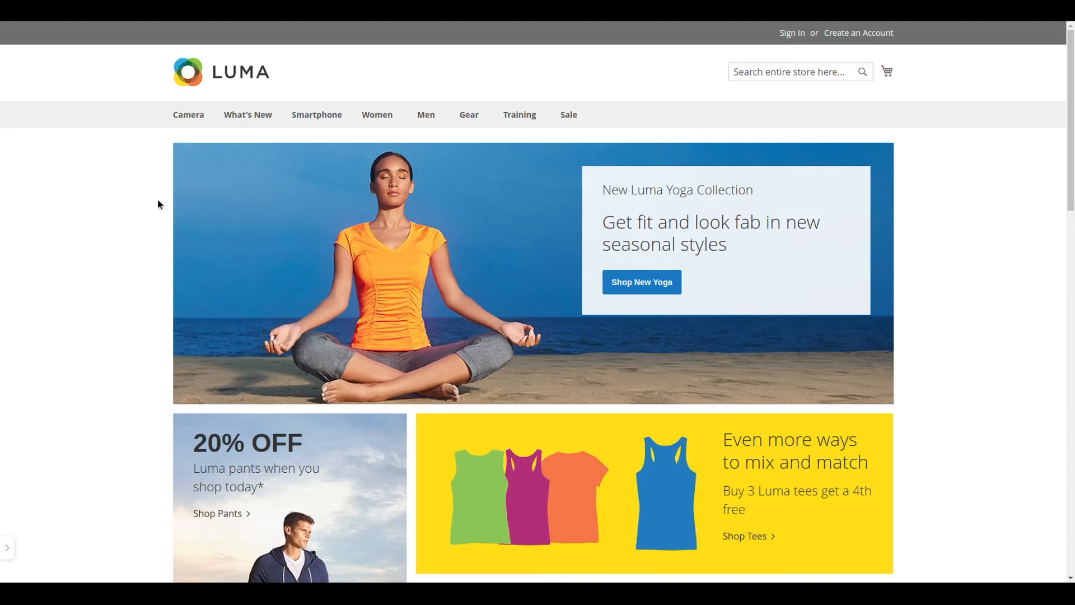
pyautogui.click(380, 121)
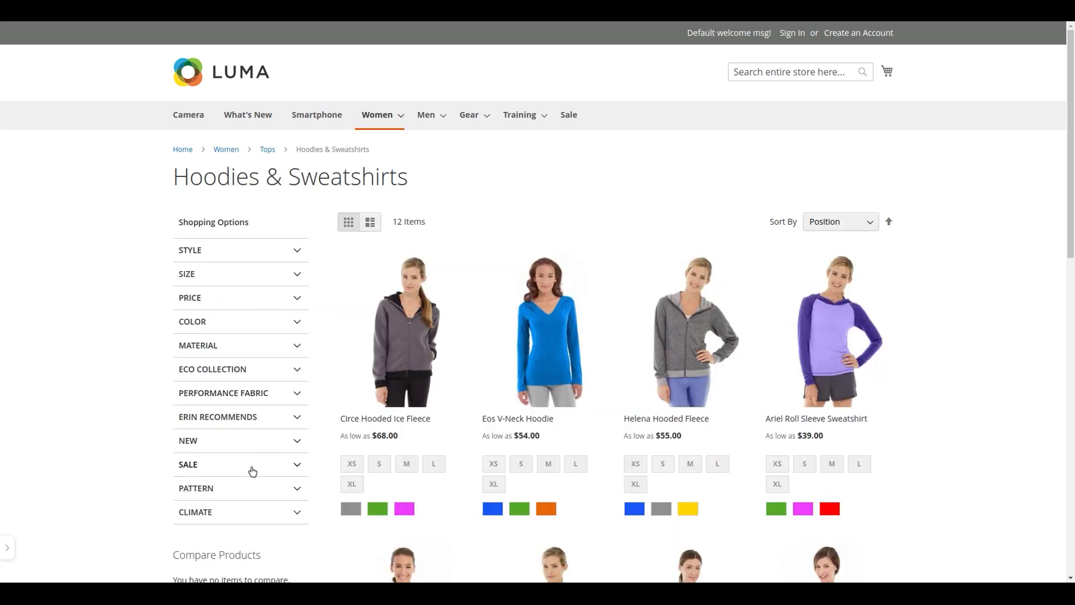
pyautogui.click(296, 324)
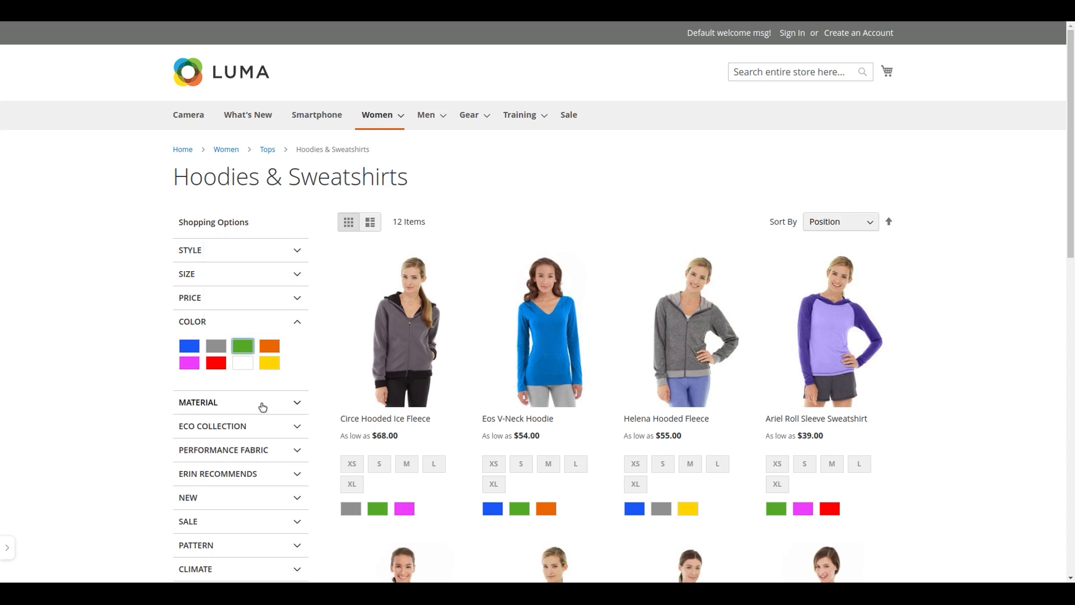
pyautogui.scroll(-2, 261, 406)
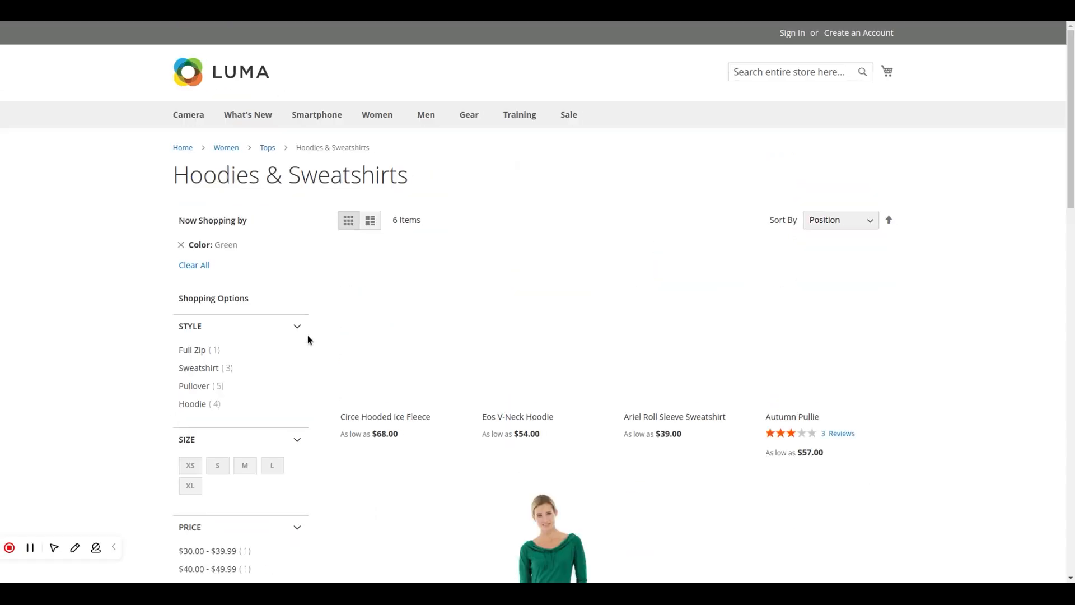
# Step: Narrow the green Hoodies & Sweatshirts listing further by size M and the material Fleece
pyautogui.scroll(-5, 307, 335)
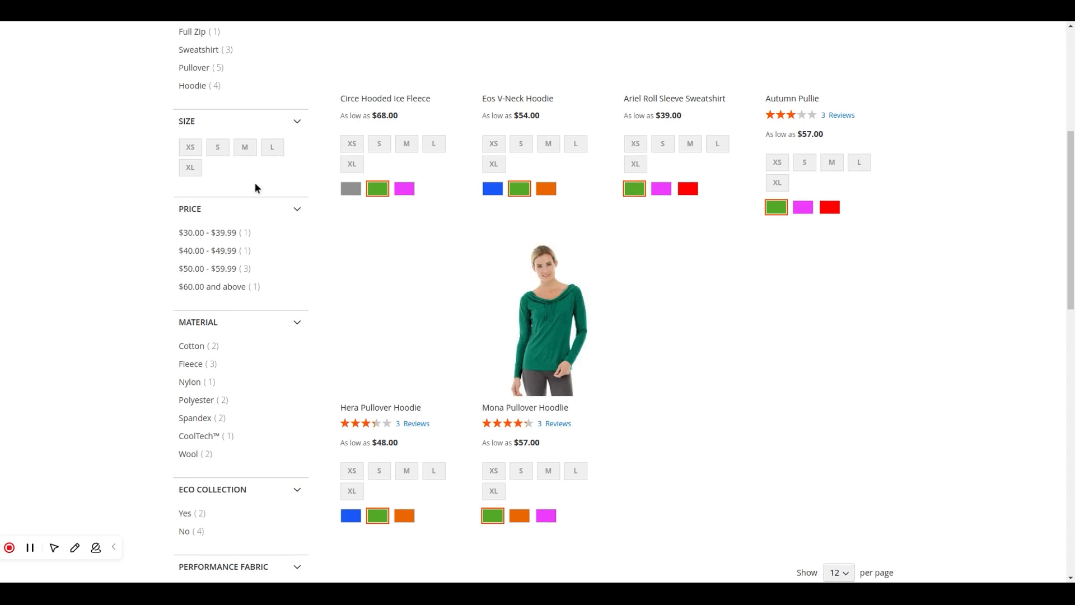
pyautogui.click(245, 157)
pyautogui.scroll(4, 271, 224)
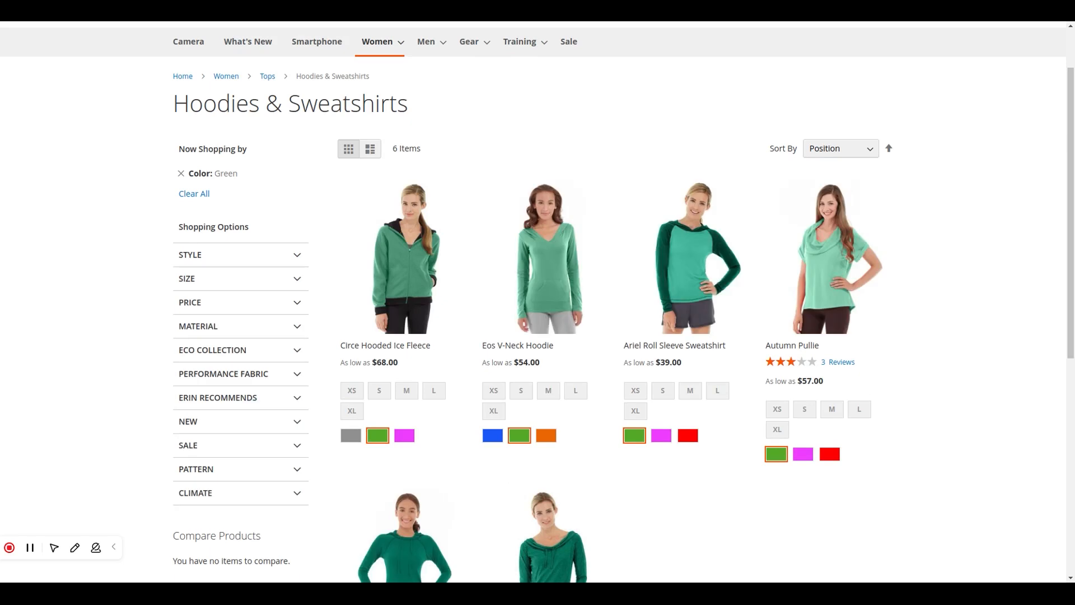
pyautogui.scroll(-2, 428, 332)
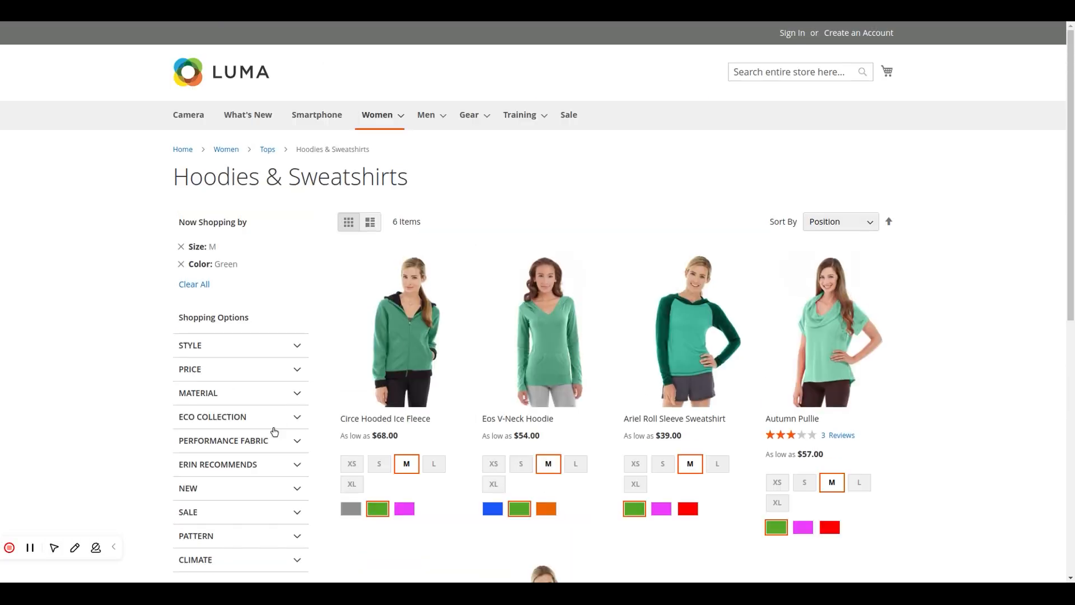
pyautogui.scroll(-2, 274, 431)
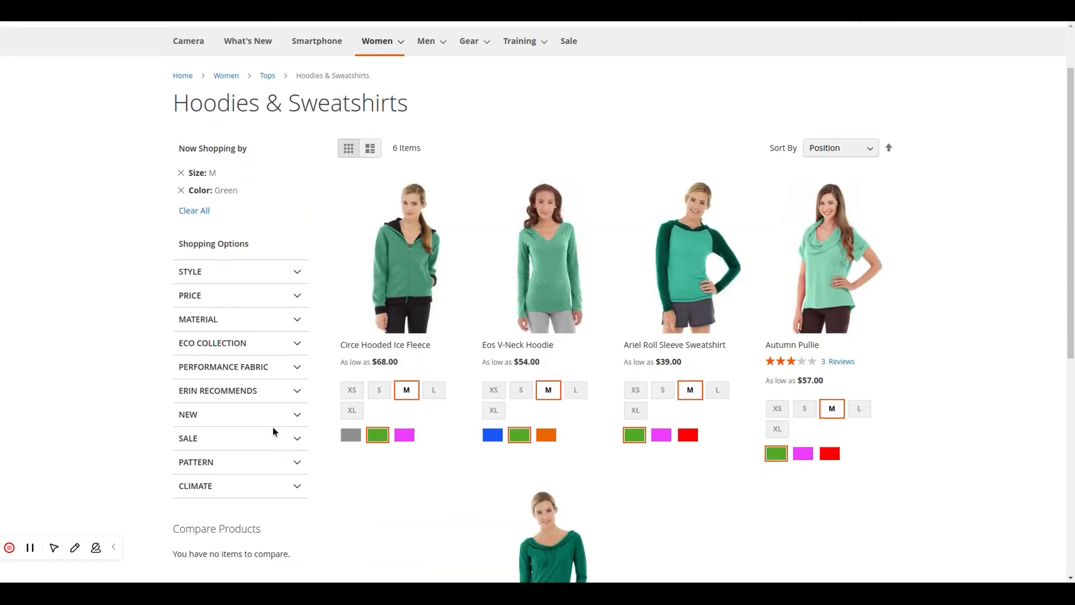
pyautogui.click(283, 288)
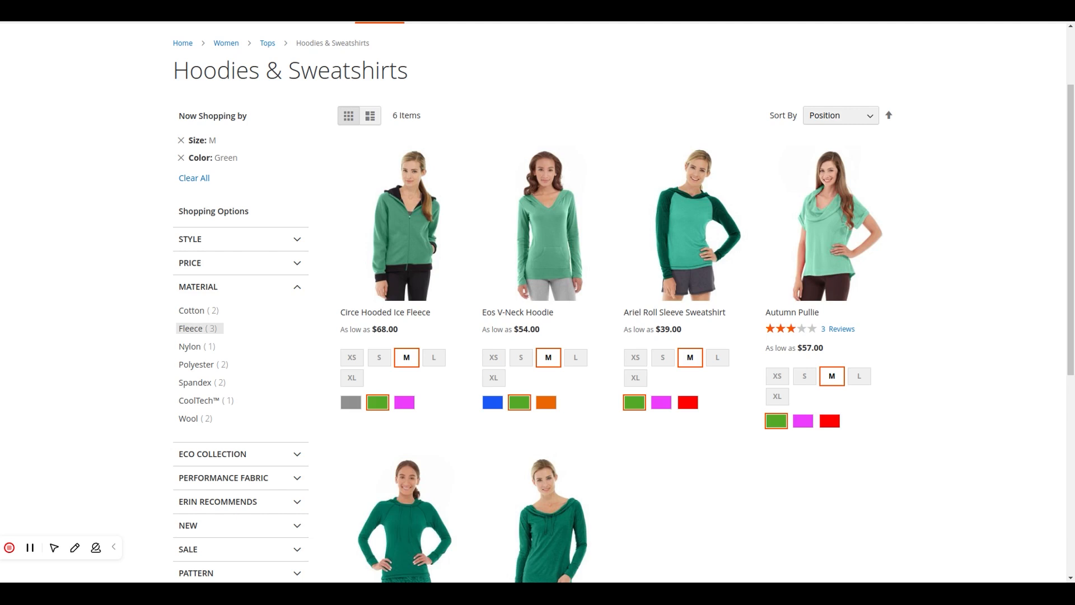
pyautogui.click(196, 329)
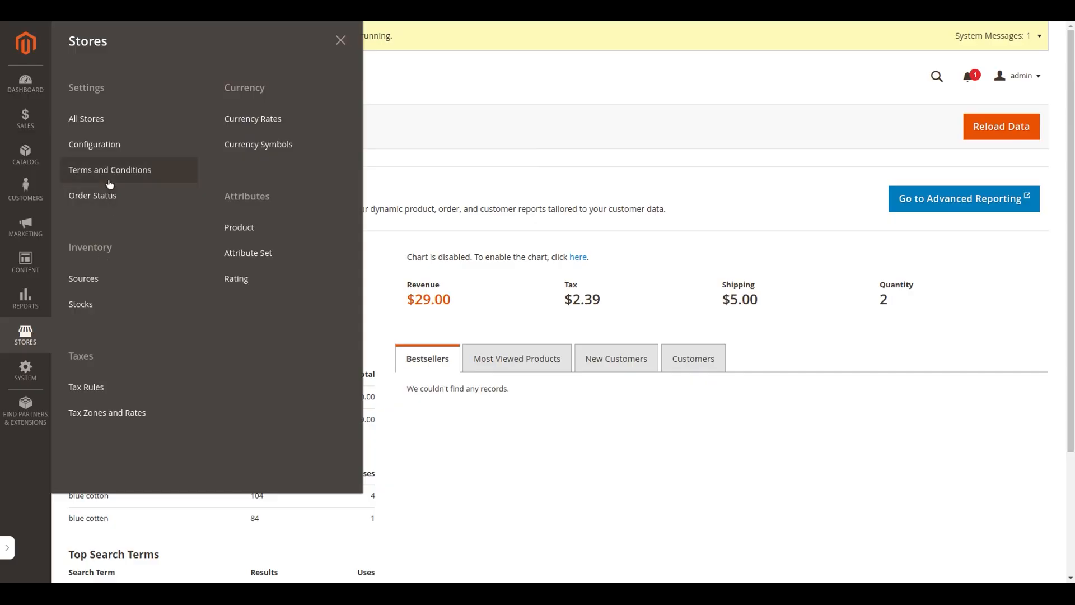
# Step: In the catalog configuration's layered navigation settings, stop using the system values for Display Product Count and Price Navigation Step Calculation
pyautogui.click(105, 151)
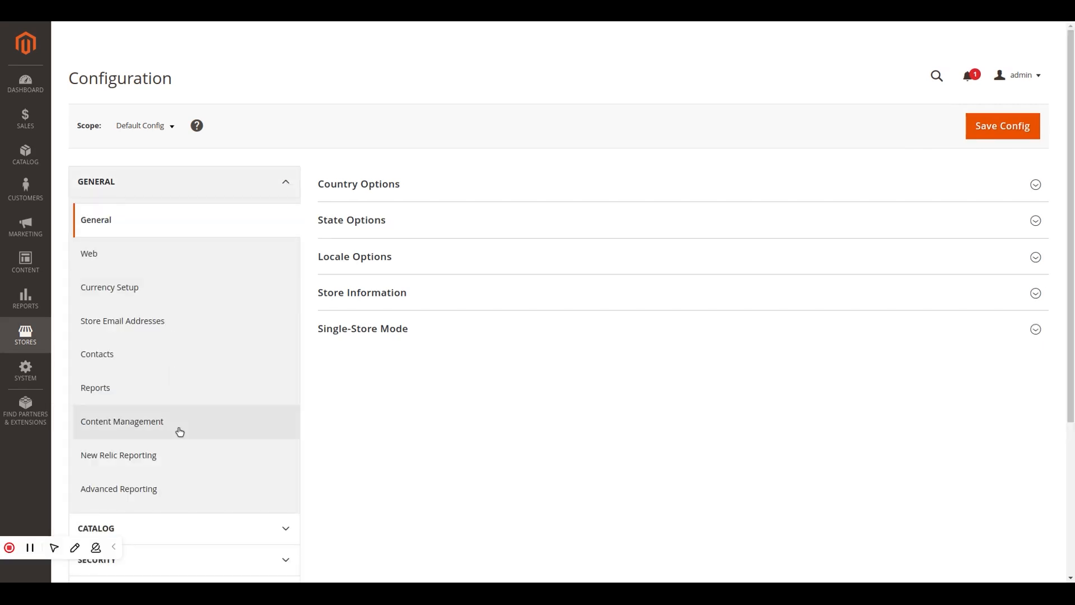
pyautogui.scroll(-4, 180, 431)
pyautogui.click(176, 312)
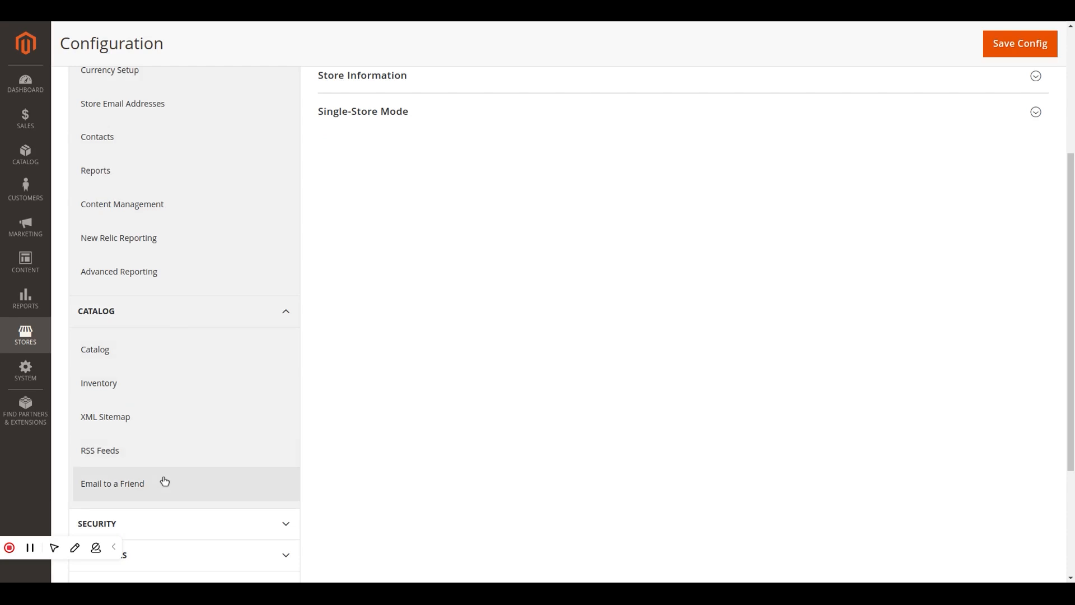
pyautogui.click(114, 548)
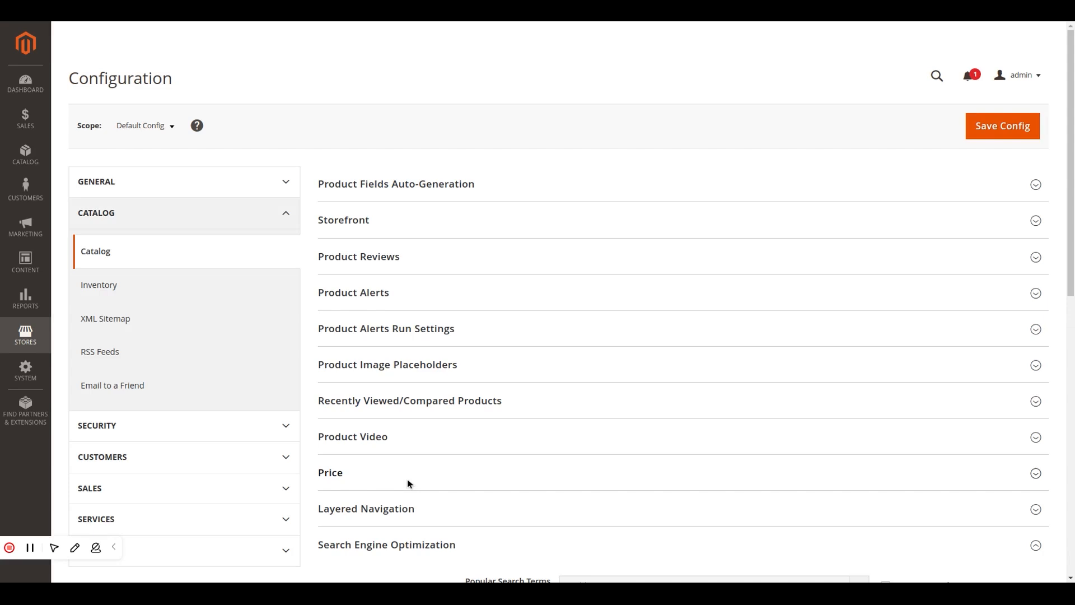
pyautogui.click(408, 508)
pyautogui.scroll(-4, 407, 510)
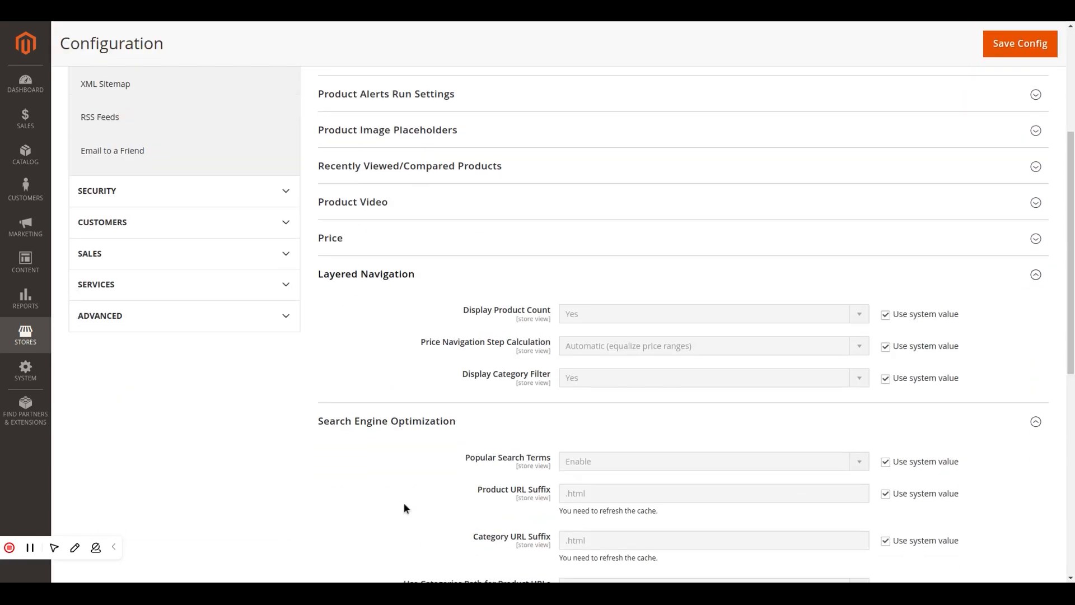
pyautogui.click(886, 308)
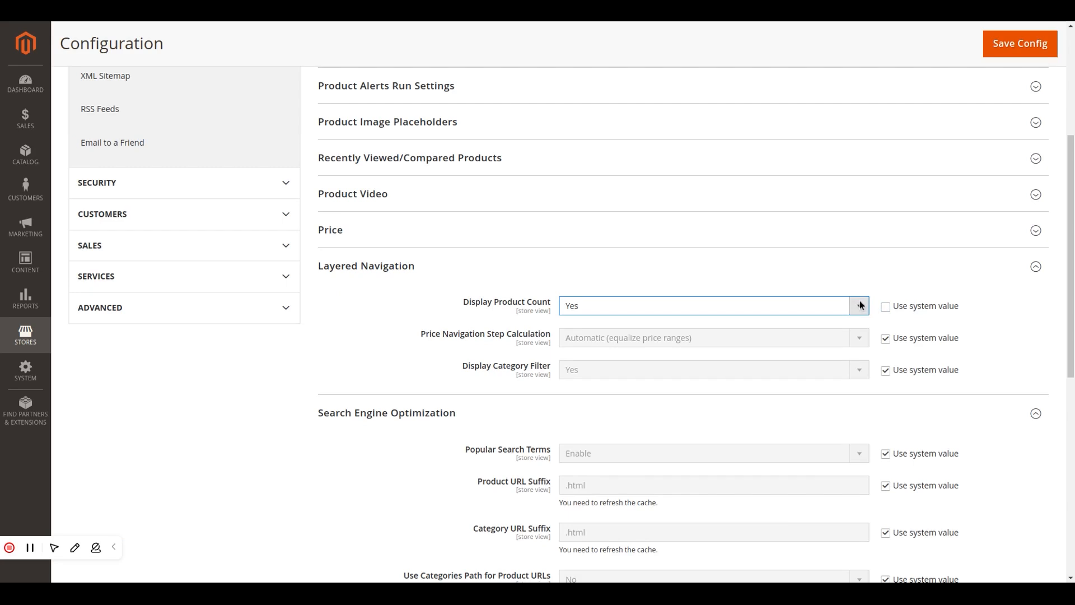
pyautogui.click(885, 338)
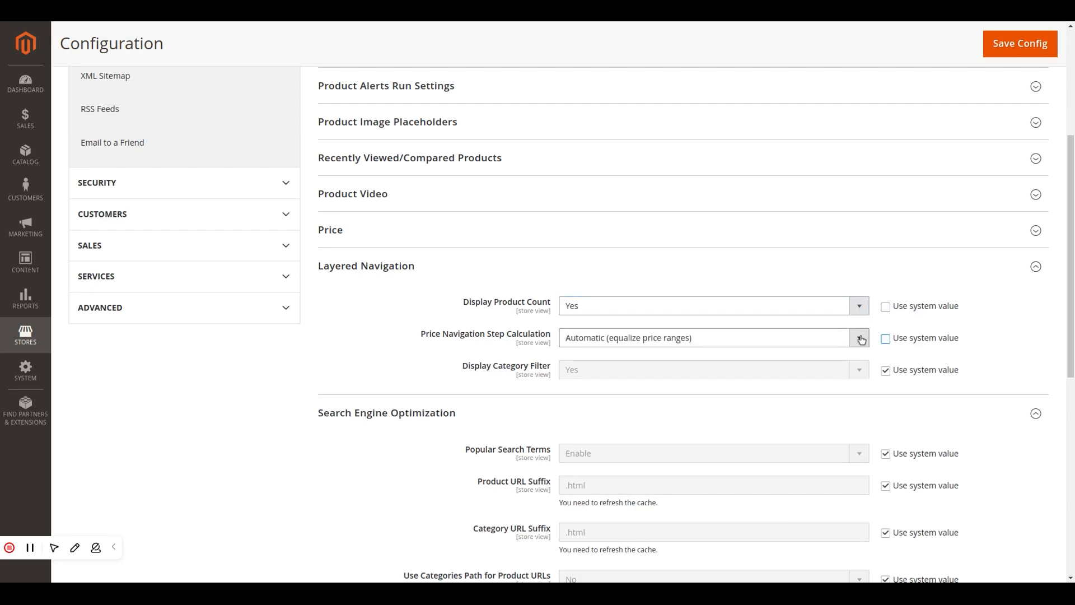
# Step: Try the Automatic (equalize product counts) and Manual options for Price Navigation Step Calculation
pyautogui.click(862, 340)
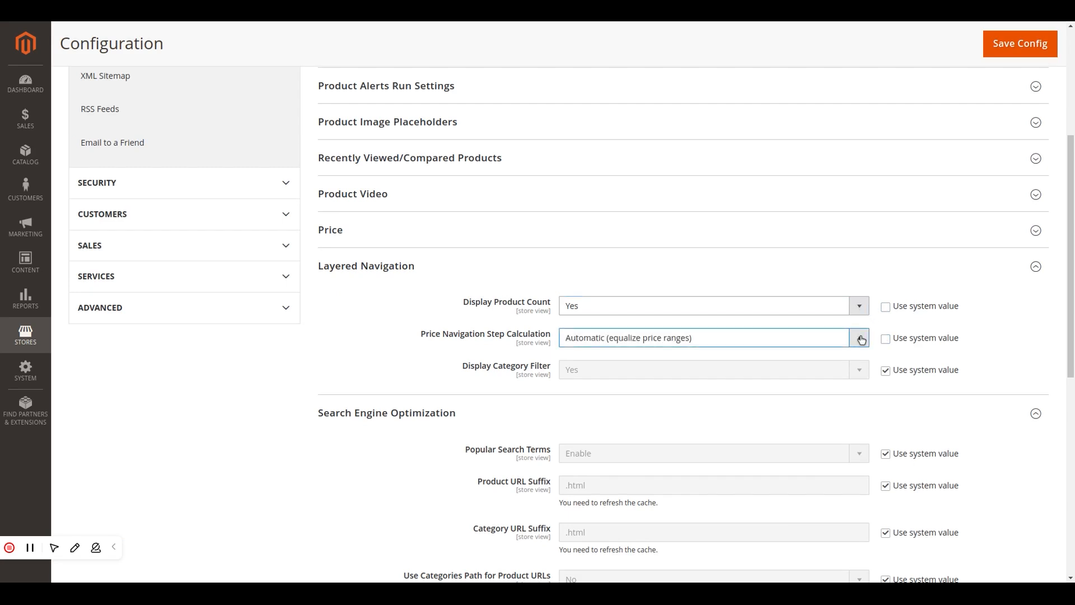
pyautogui.click(862, 340)
pyautogui.click(691, 375)
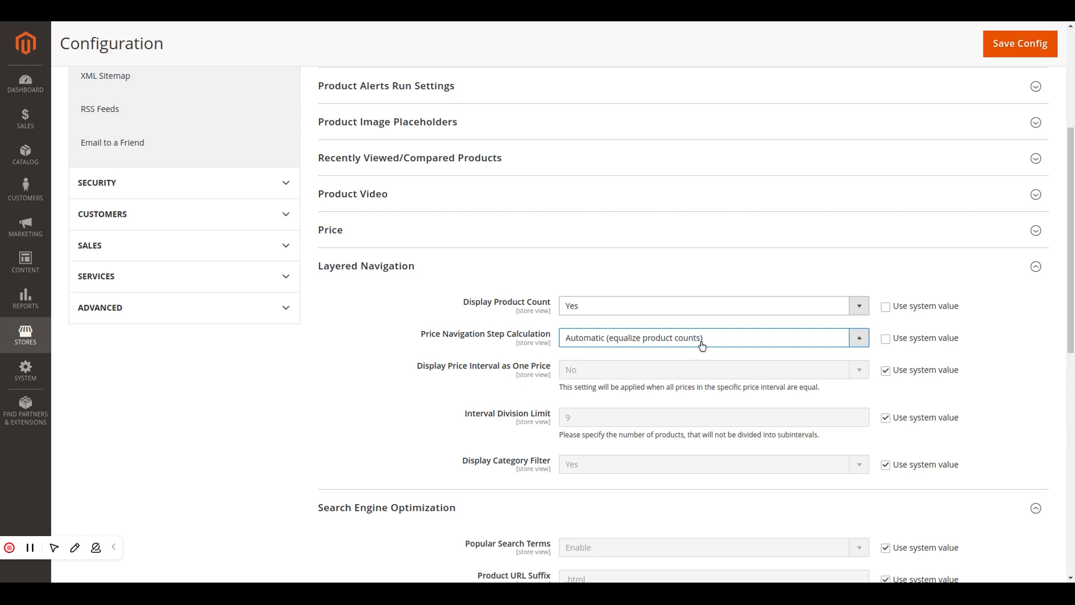
pyautogui.click(701, 386)
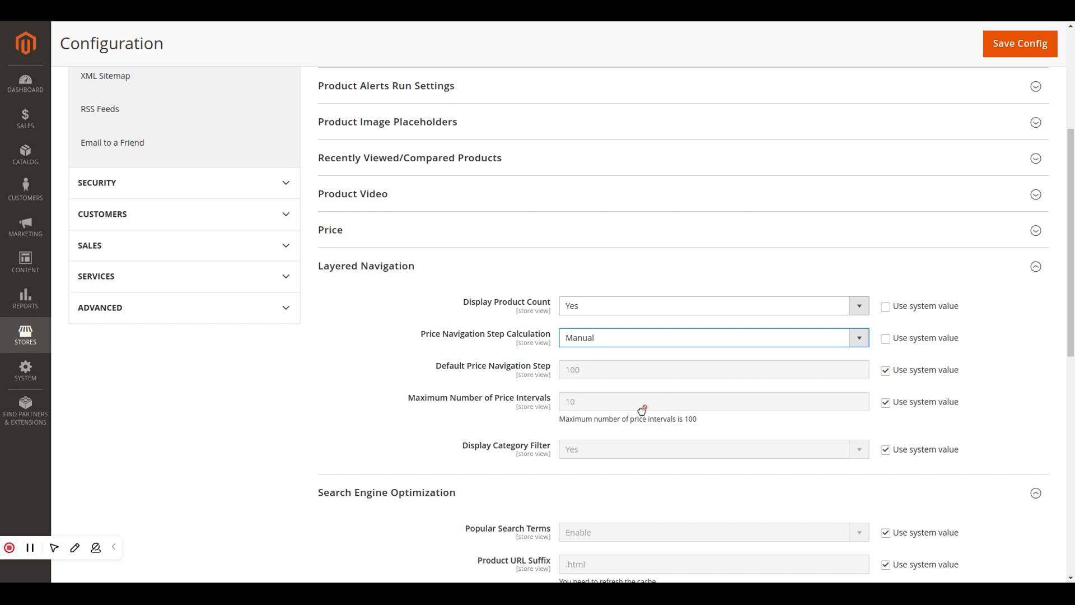
# Step: Set Price Navigation Step Calculation to Automatic (equalize price ranges) and save the configuration
pyautogui.click(680, 342)
pyautogui.click(681, 357)
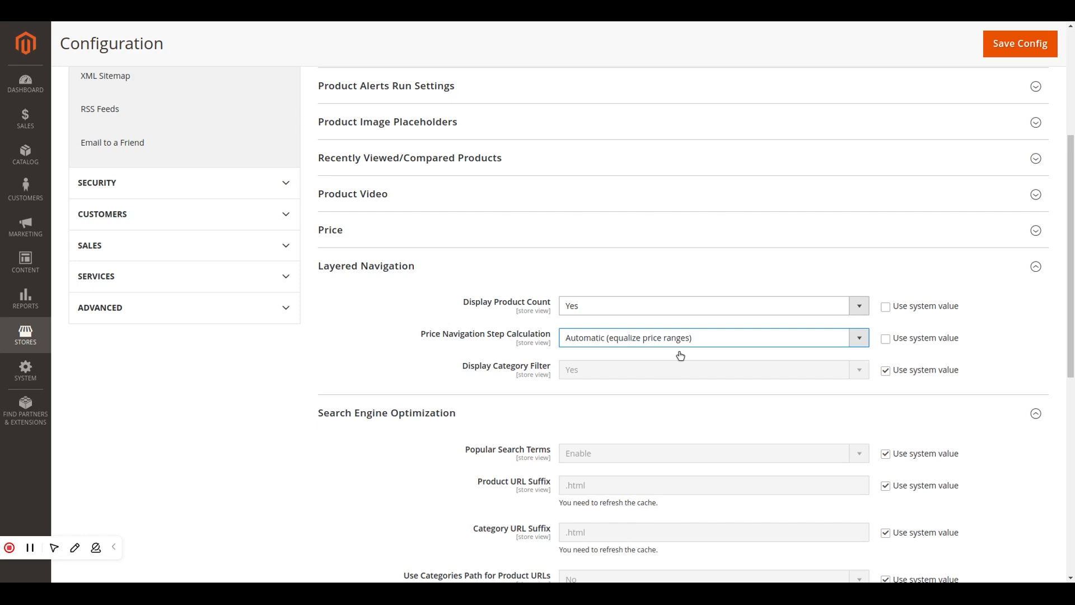
pyautogui.click(998, 53)
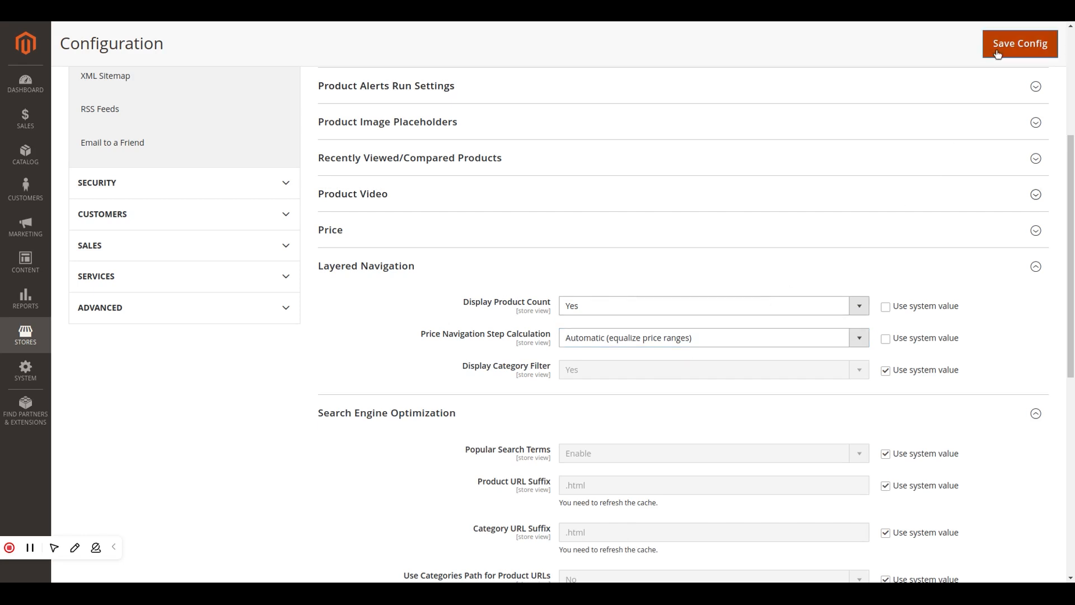